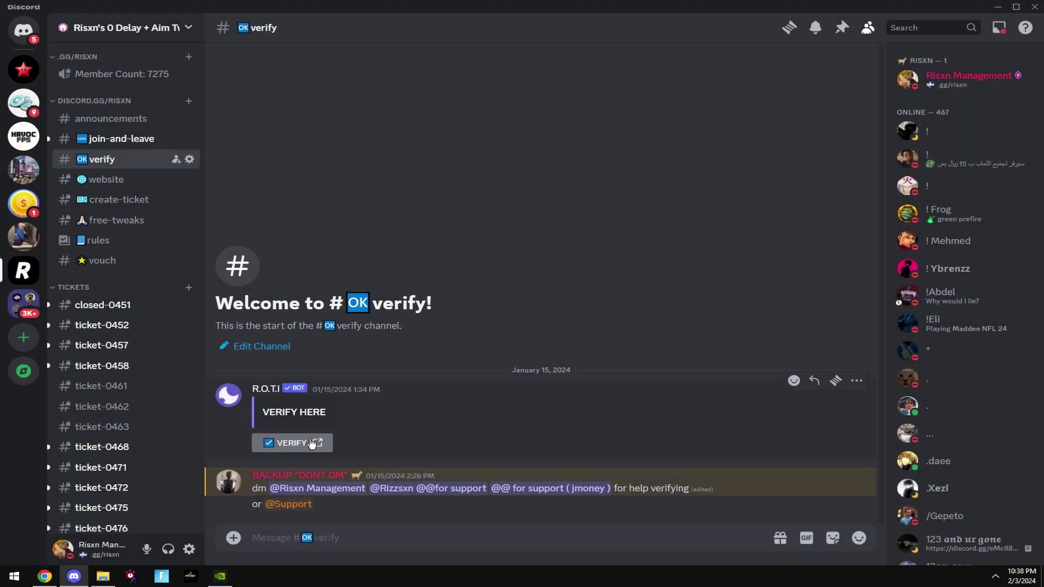
Step: Show the free-tweaks channel in the Risxn Discord server
{"action": "left_click", "coordinate": [114, 220]}
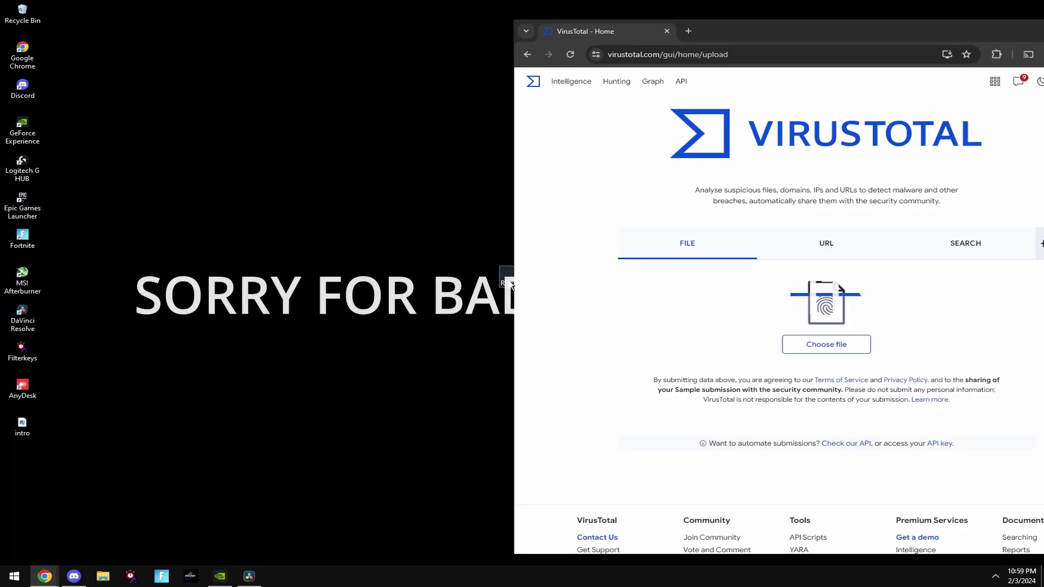
Step: Scan Risxn_Free_Tweaking_Panel_V3.bat on VirusTotal and reposition Chrome to view the 0/60 result
{"action": "left_click_drag", "start_coordinate": [501, 280], "coordinate": [790, 297]}
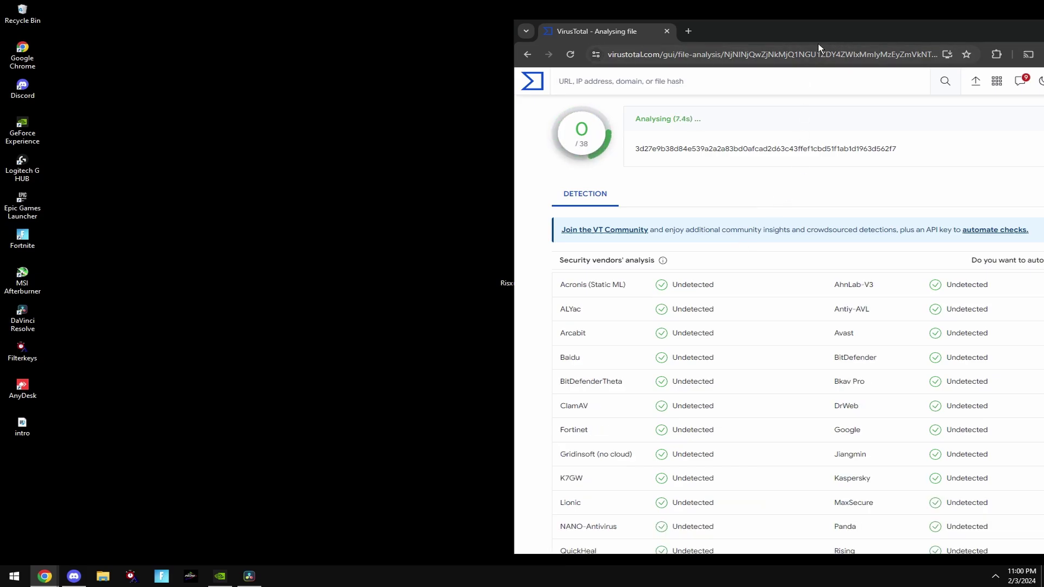
{"action": "mouse_move", "coordinate": [826, 34]}
{"action": "left_mouse_down"}
{"action": "mouse_move", "coordinate": [417, 67]}
{"action": "mouse_move", "coordinate": [186, 58]}
{"action": "mouse_move", "coordinate": [348, 50]}
{"action": "left_mouse_up"}
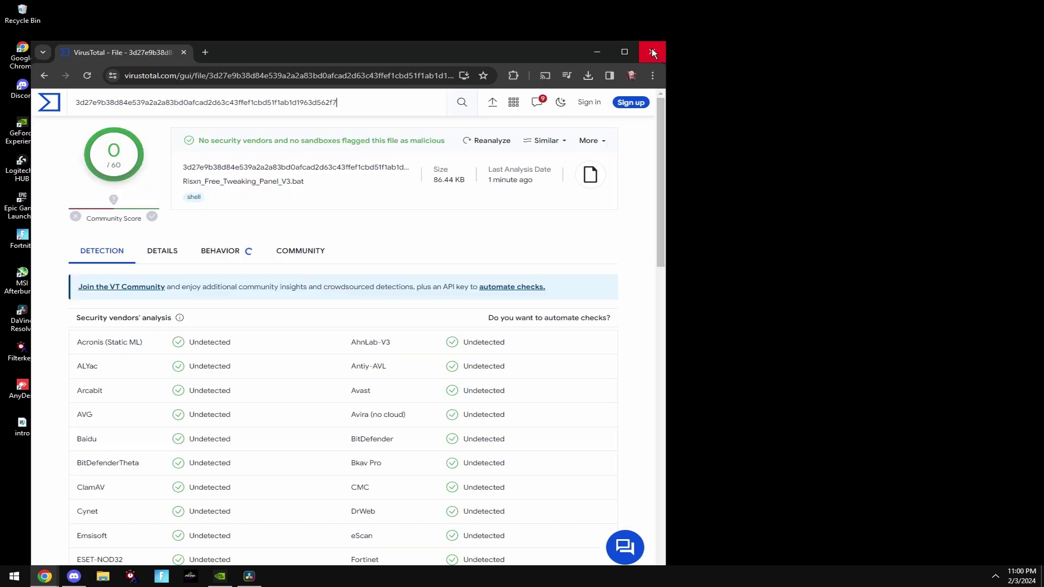
Step: Close Chrome and review the panel script in Notepad via Edit, then close it
{"action": "left_click", "coordinate": [652, 53]}
{"action": "right_click", "coordinate": [522, 269]}
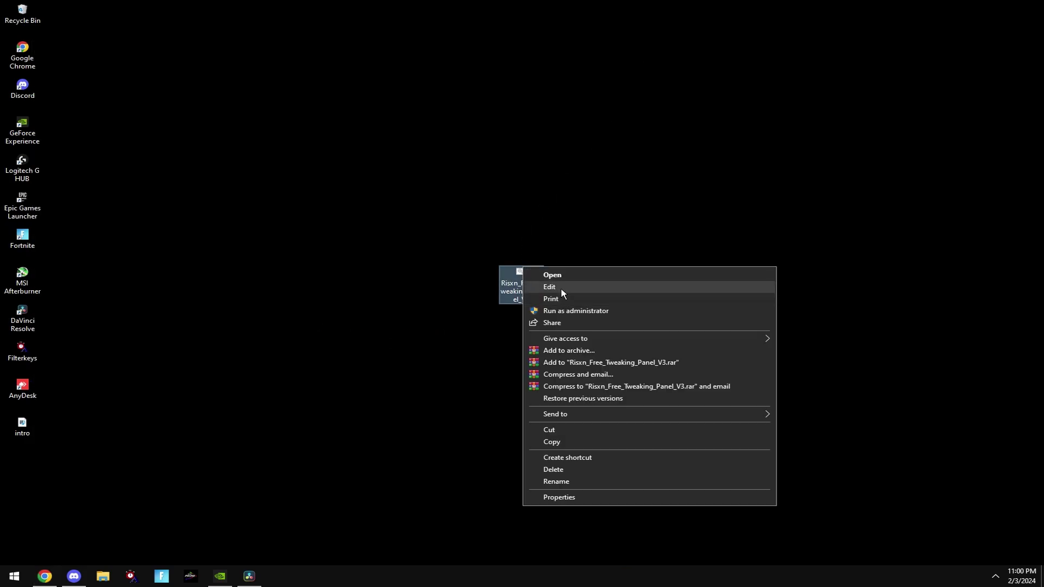
{"action": "left_click", "coordinate": [561, 287]}
{"action": "left_click_drag", "start_coordinate": [723, 146], "coordinate": [722, 534]}
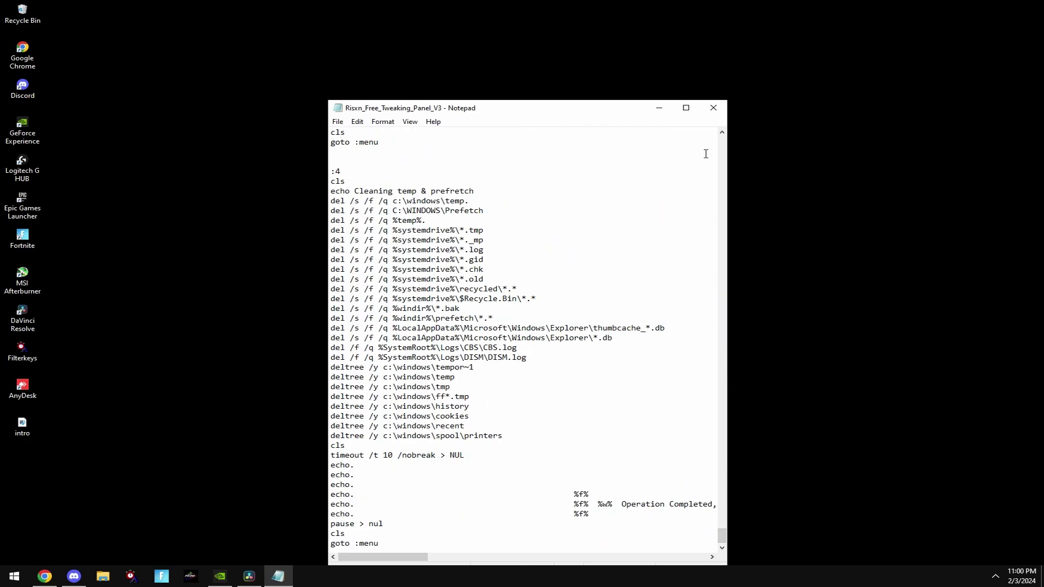
{"action": "left_click", "coordinate": [713, 107]}
Step: Launch the panel batch file as administrator and maximize its console
{"action": "right_click", "coordinate": [540, 277]}
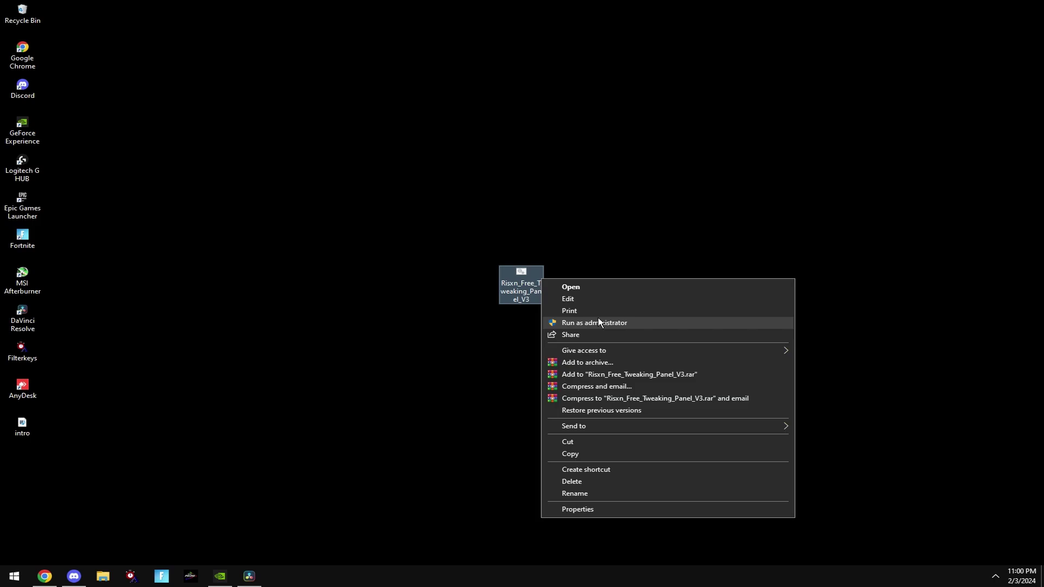
{"action": "left_click", "coordinate": [599, 319]}
{"action": "left_click", "coordinate": [643, 96]}
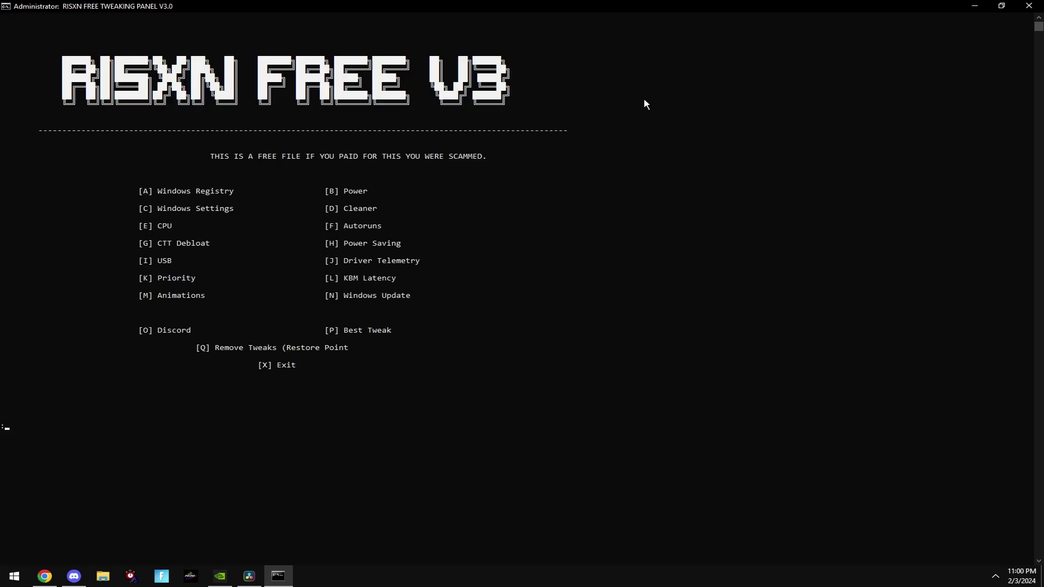
{"action": "type", "text": "ak"}
Step: Run the Priority option (K) applying Win32Priority tweaks and return to the menu
{"action": "key", "text": "Return"}
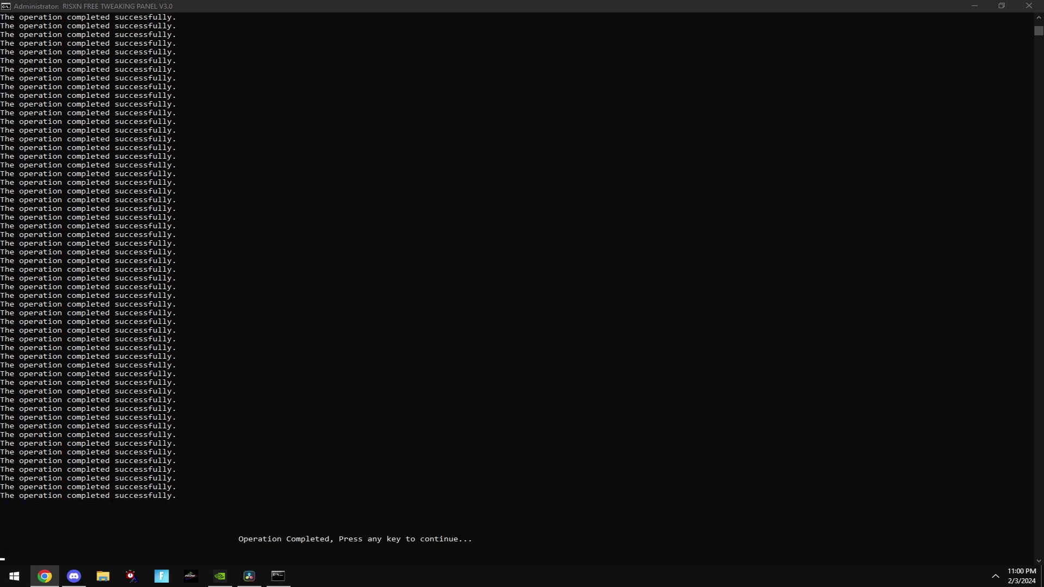
{"action": "key", "text": "Return"}
{"action": "type", "text": "b"}
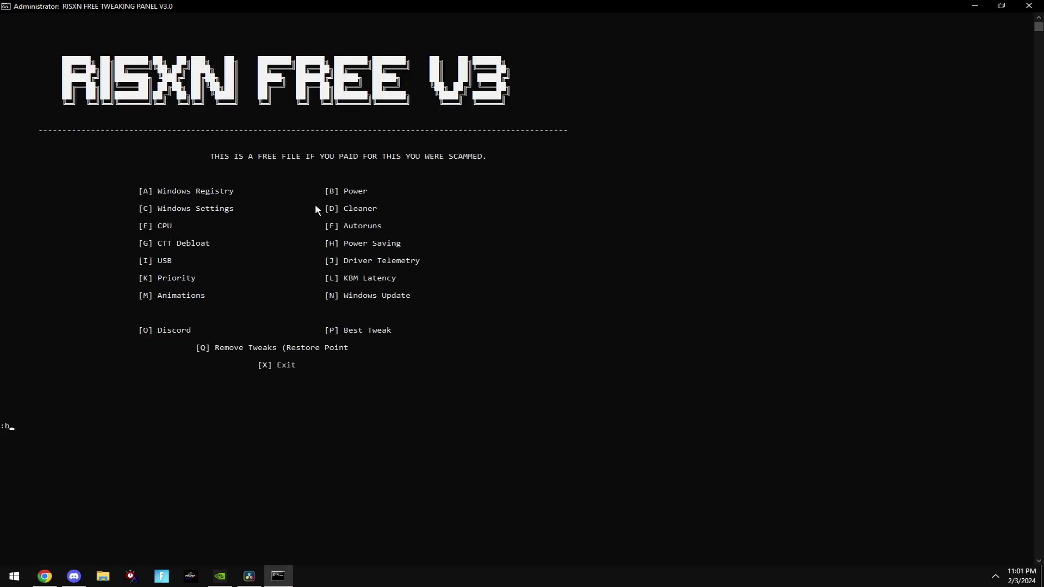
Step: Run the Power option (B), confirm Ultimate Performance in Power Options, close it and return to the menu
{"action": "key", "text": "Return"}
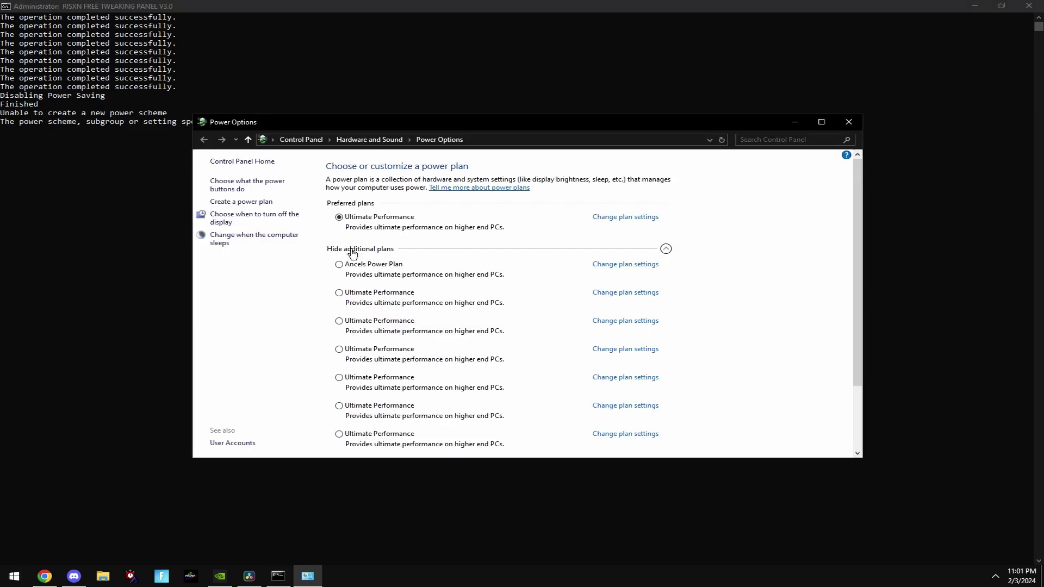
{"action": "left_click", "coordinate": [352, 251]}
{"action": "left_click", "coordinate": [353, 251]}
{"action": "scroll", "coordinate": [432, 291], "scroll_direction": "down", "scroll_amount": 1}
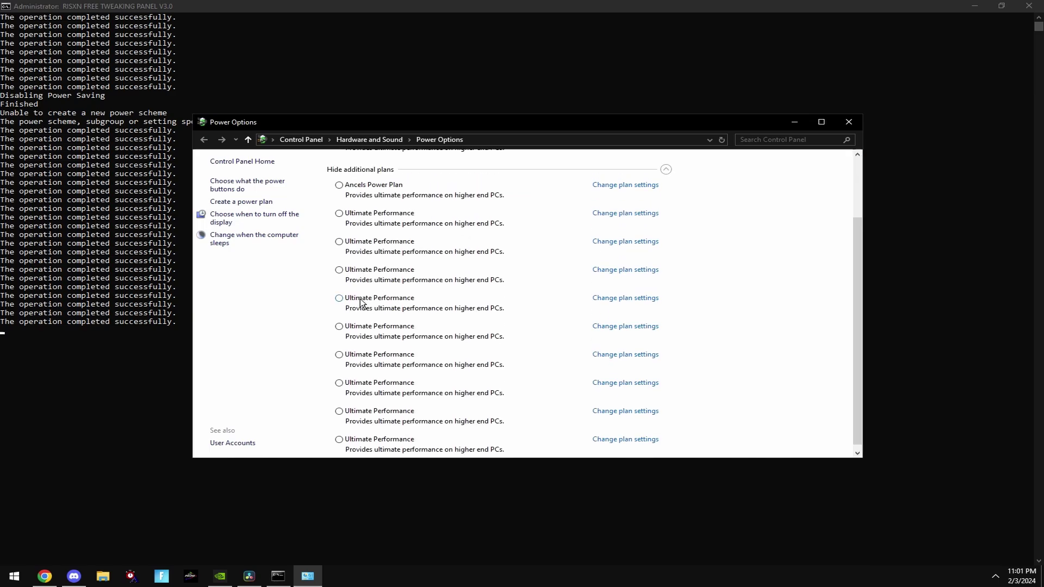
{"action": "left_click", "coordinate": [849, 122]}
{"action": "key", "text": "Return"}
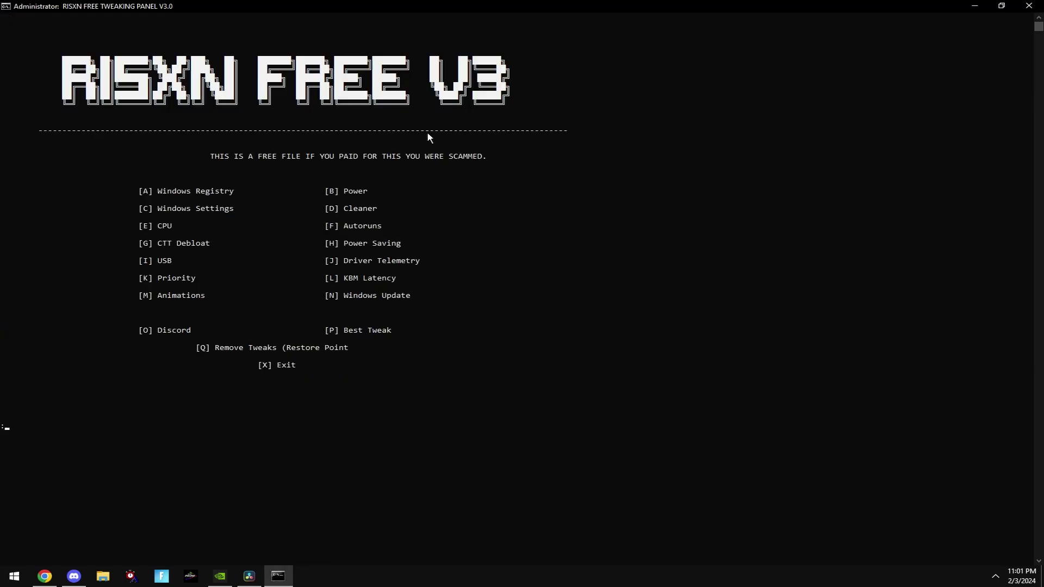
{"action": "type", "text": "c"}
Step: Run the Windows Settings (C), Cleaner (D) and next registry tweak options back to back
{"action": "key", "text": "Return"}
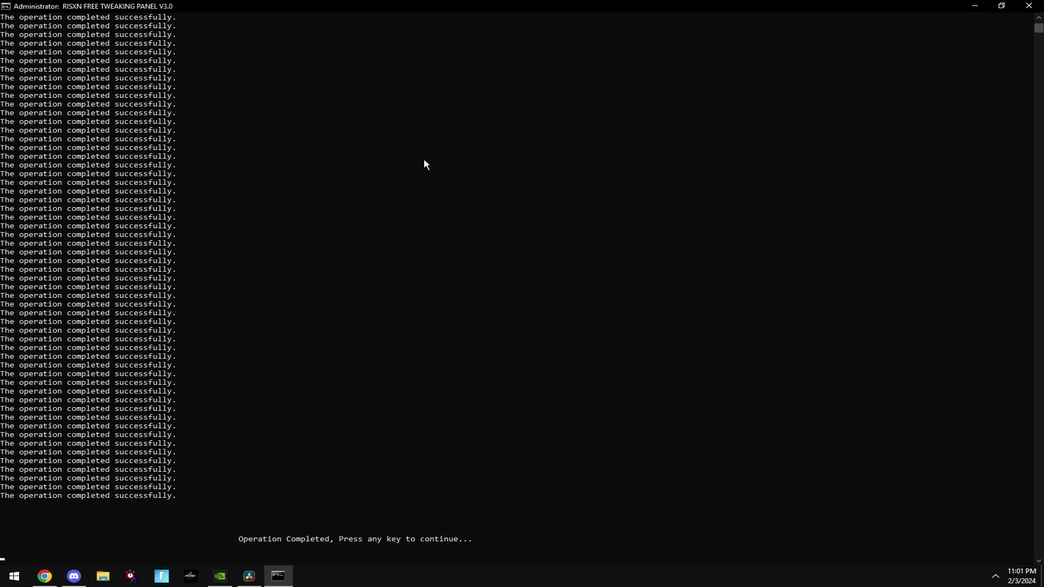
{"action": "key", "text": "Return"}
{"action": "type", "text": "d"}
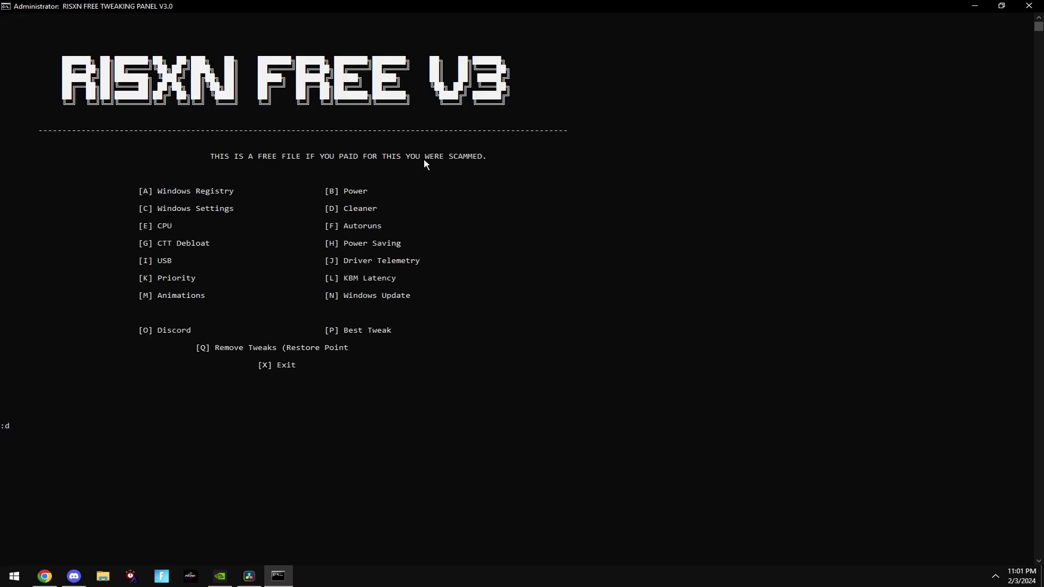
{"action": "key", "text": "Return"}
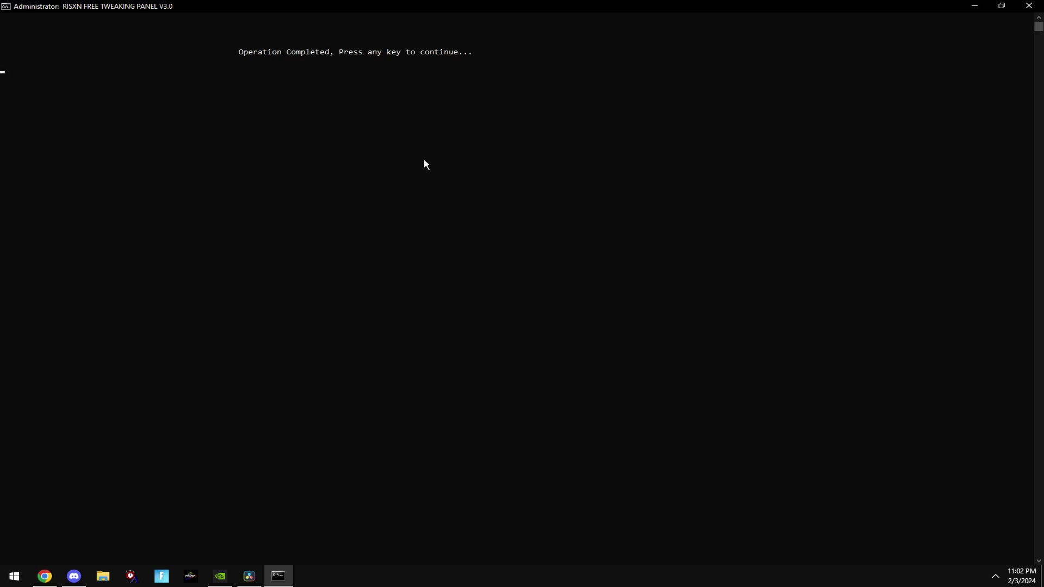
{"action": "key", "text": "Return"}
{"action": "type", "text": "1"}
{"action": "key", "text": "Return"}
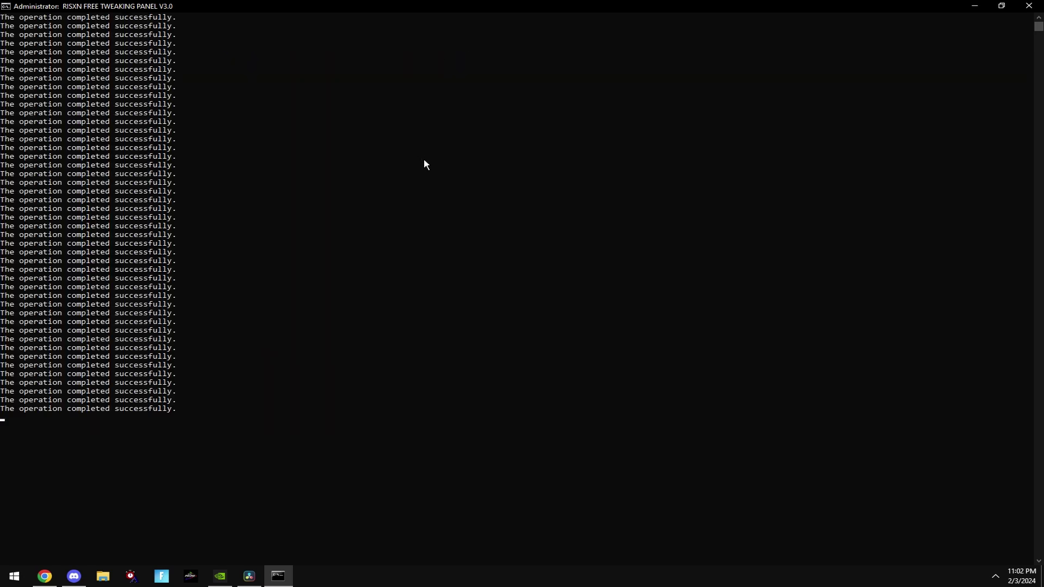
{"action": "key", "text": "Return"}
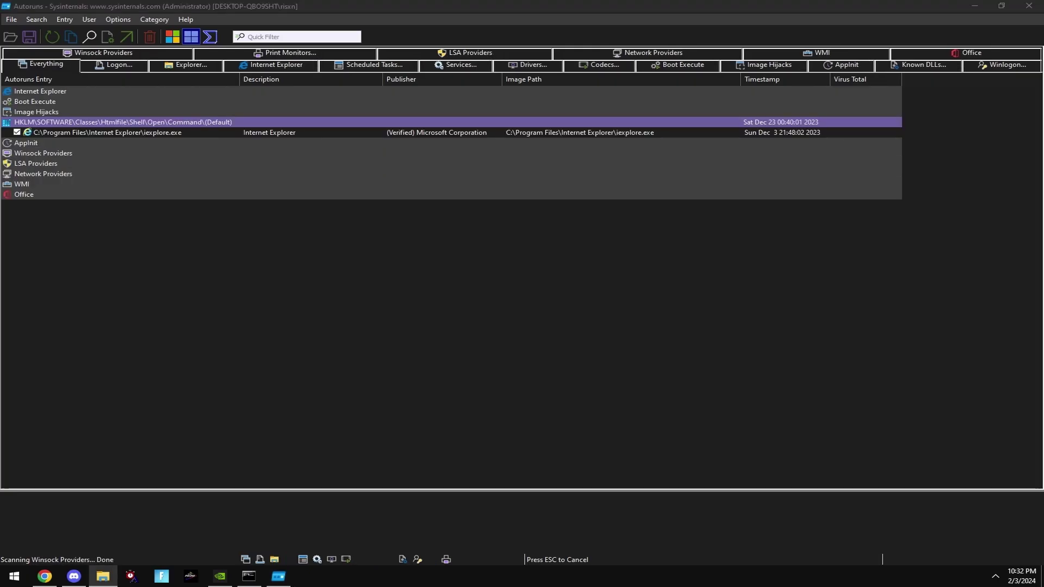
Step: In Autoruns' Logon list, inspect the n/a, cmd.exe and LGHUB entries and adjust startup selections
{"action": "left_click", "coordinate": [114, 66]}
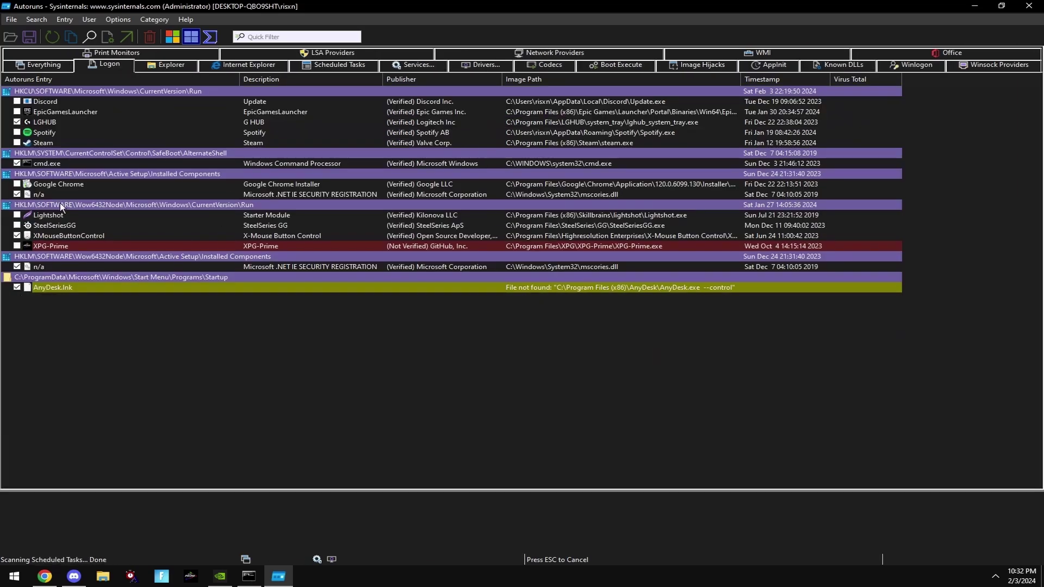
{"action": "left_click", "coordinate": [34, 195]}
{"action": "left_click", "coordinate": [49, 267]}
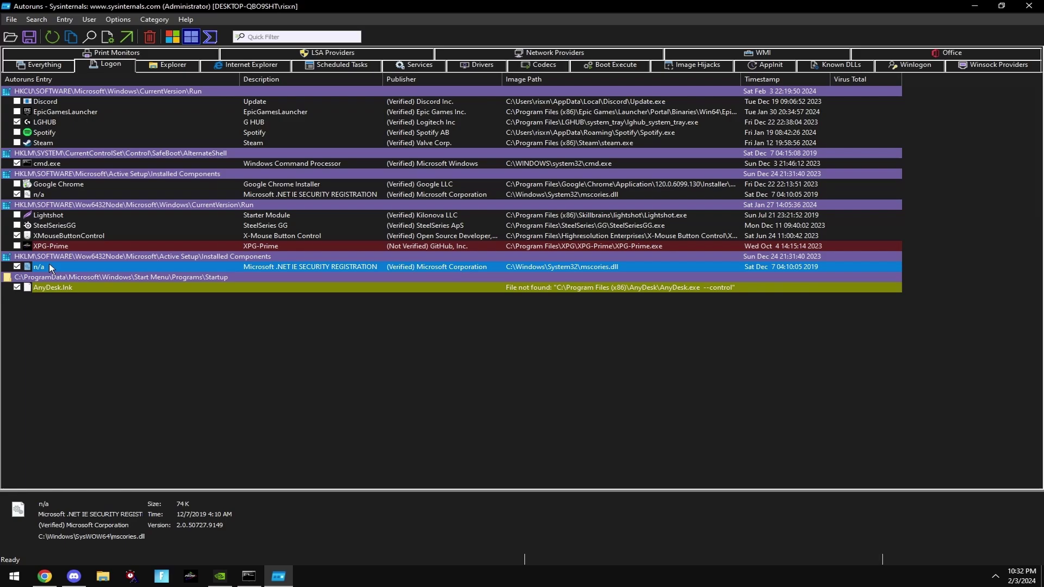
{"action": "left_click", "coordinate": [51, 164]}
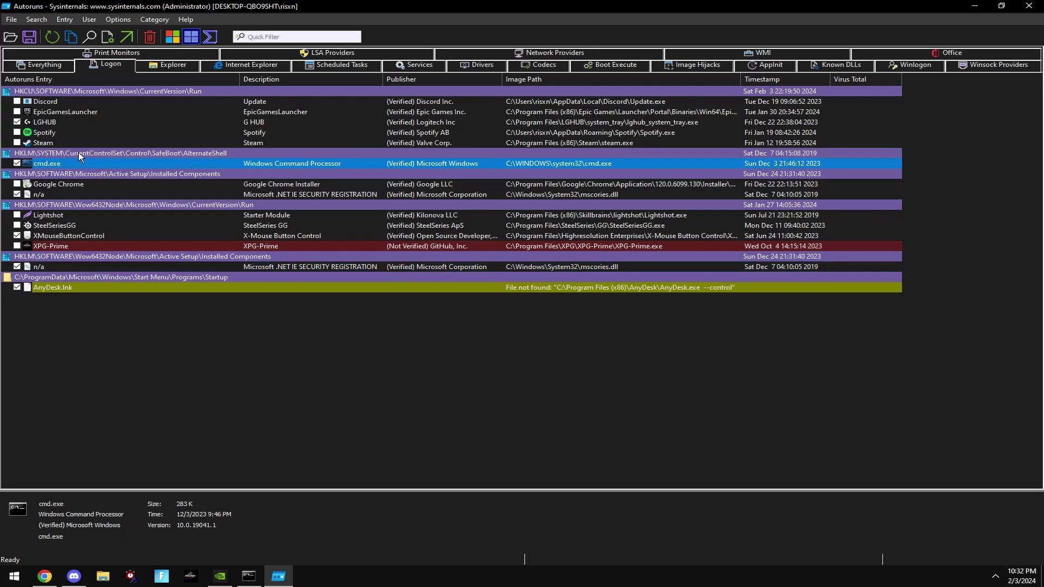
{"action": "left_click", "coordinate": [35, 123]}
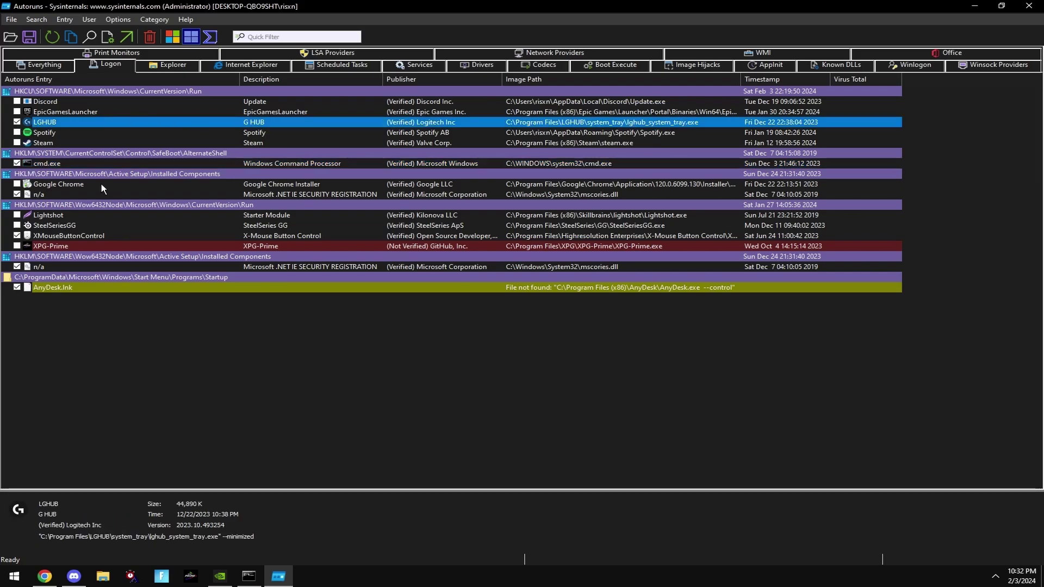
{"action": "left_click", "coordinate": [161, 371]}
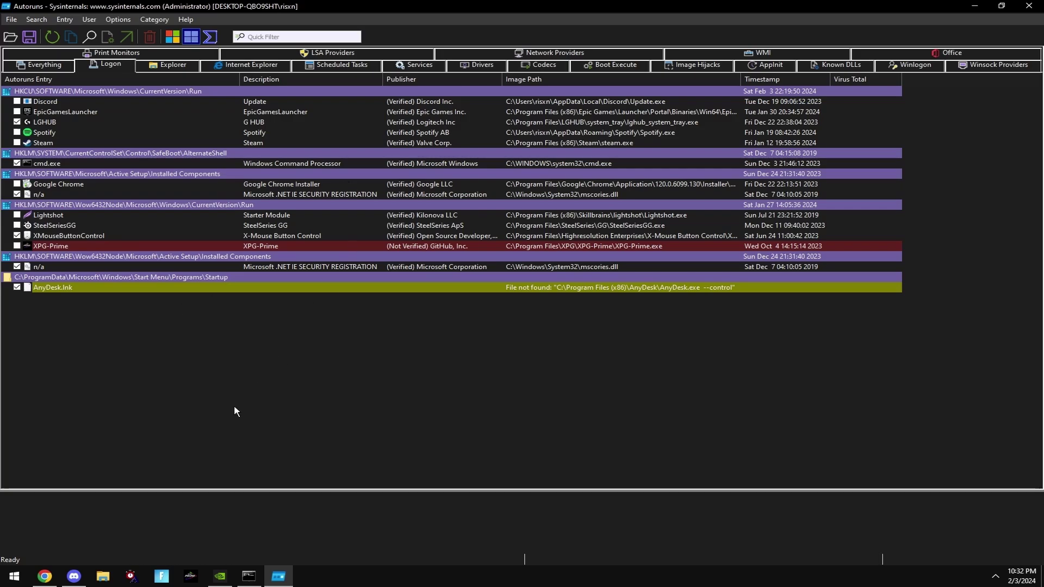
{"action": "key", "text": "alt+z"}
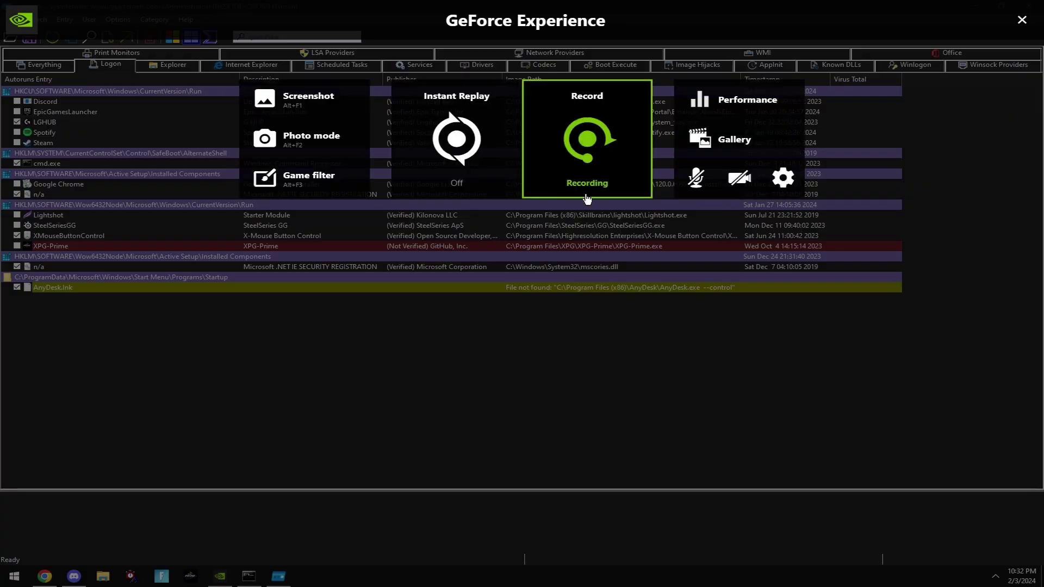
{"action": "key", "text": "alt+z"}
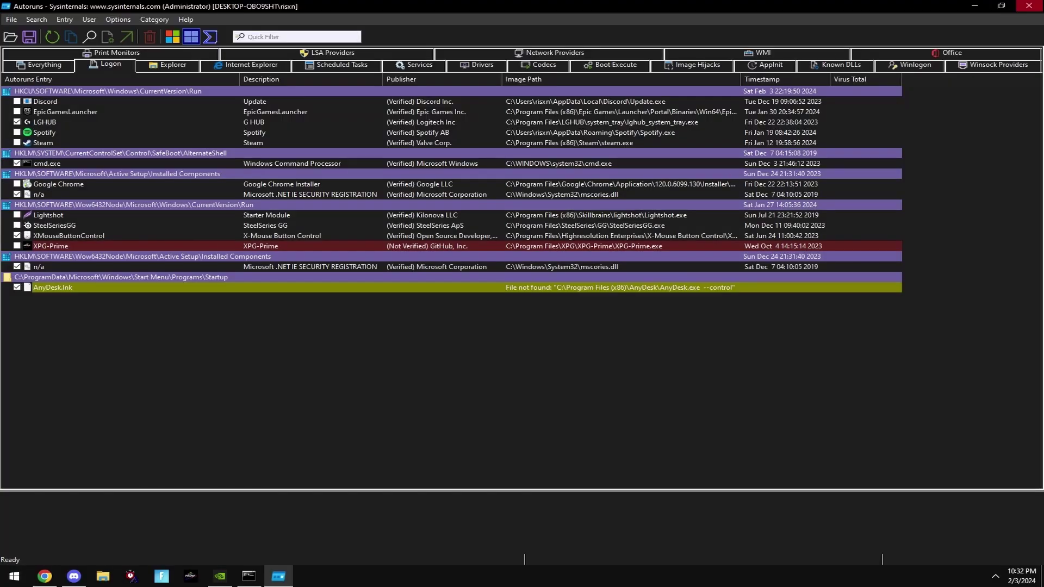
Step: Close Autoruns, continue the panel and show WinUtil's Tweaks options
{"action": "left_click", "coordinate": [1028, 6]}
{"action": "key", "text": "Return"}
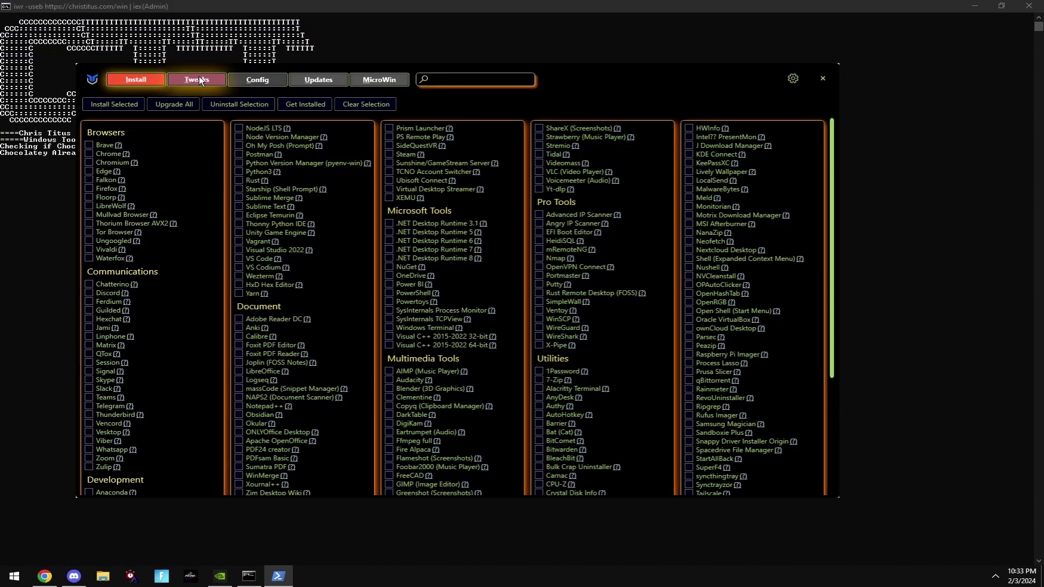
{"action": "left_click", "coordinate": [197, 79]}
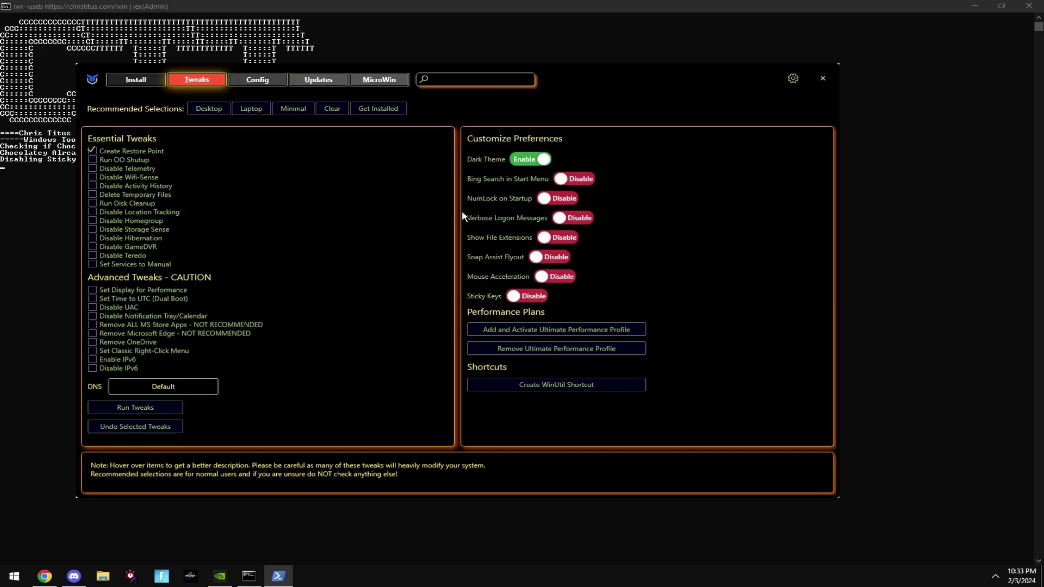
Step: Run WinUtil's Desktop recommended tweak set to completion and close WinUtil
{"action": "left_click", "coordinate": [207, 108]}
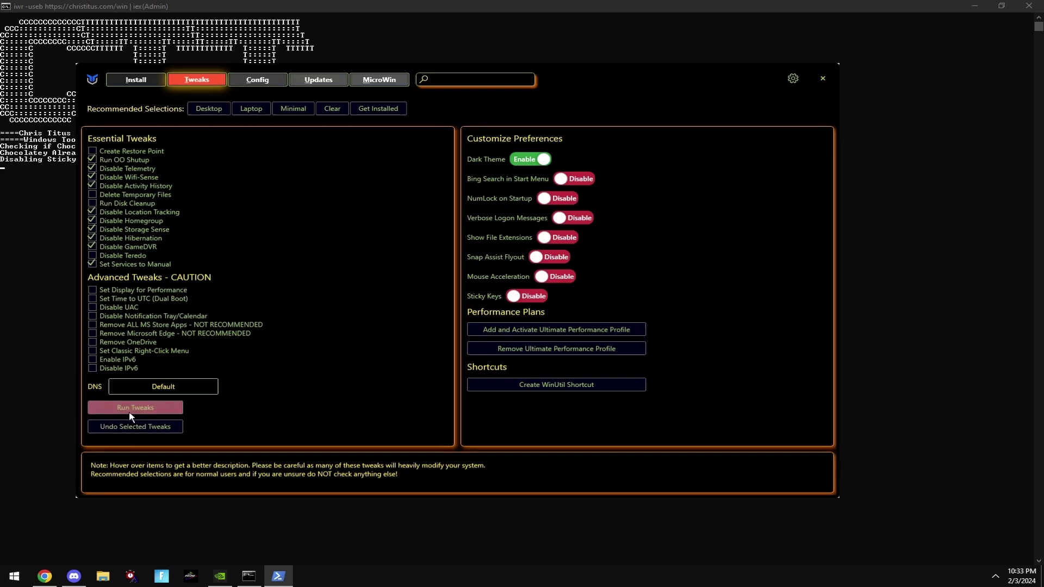
{"action": "left_click", "coordinate": [150, 410]}
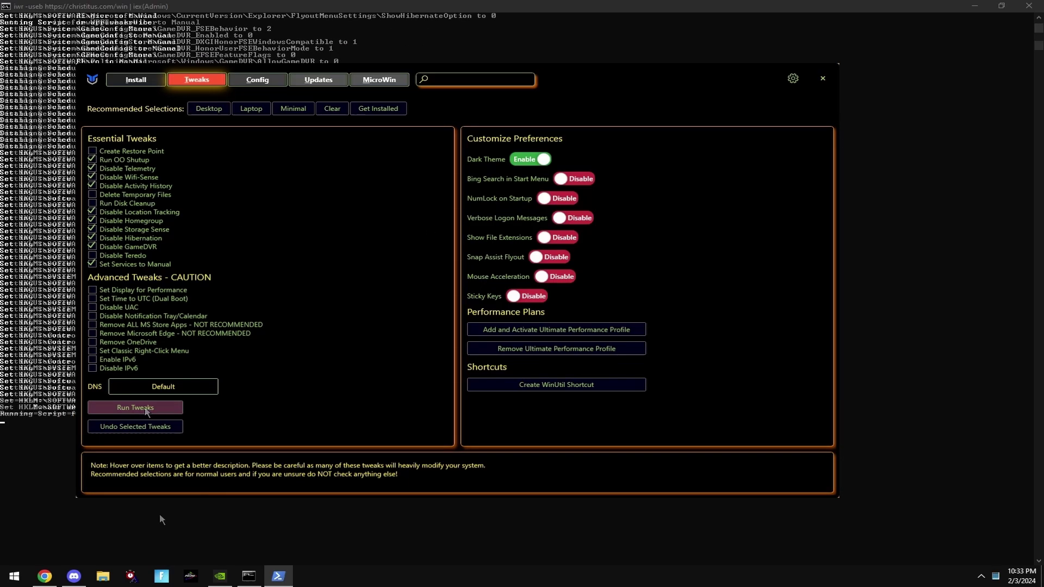
{"action": "left_click_drag", "start_coordinate": [548, 66], "coordinate": [714, 54]}
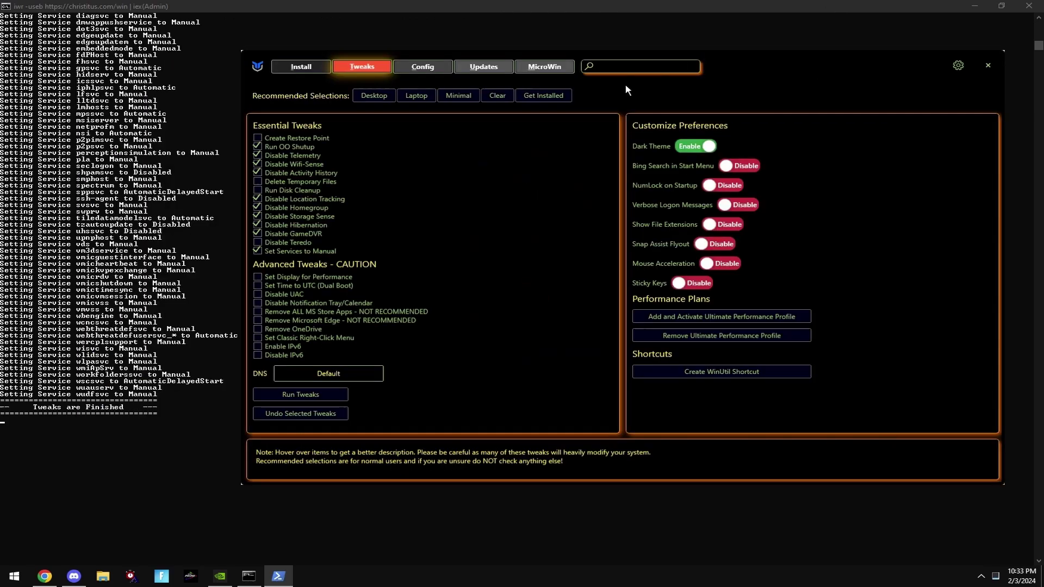
{"action": "left_click", "coordinate": [988, 65]}
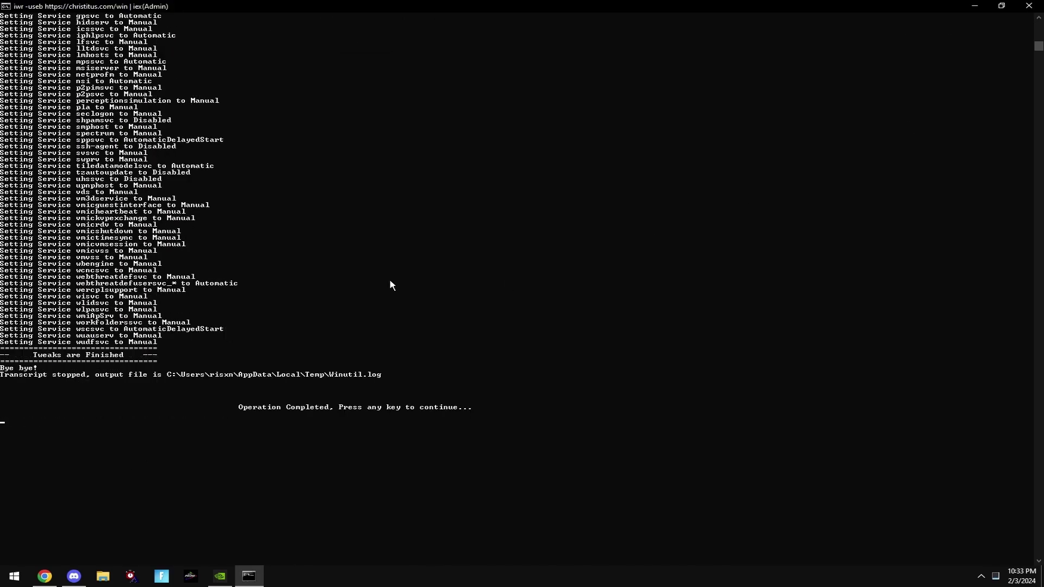
{"action": "type", "text": "h"}
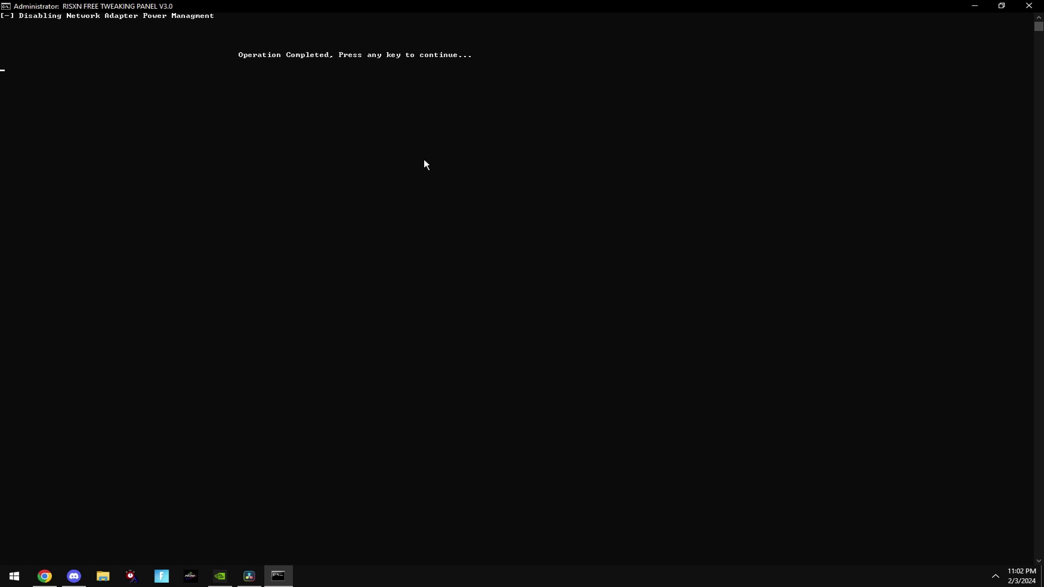
Step: Return from Power Saving, then run the Windows Settings (C) and Driver Telemetry (J) tweaks
{"action": "key", "text": "Return"}
{"action": "type", "text": "c"}
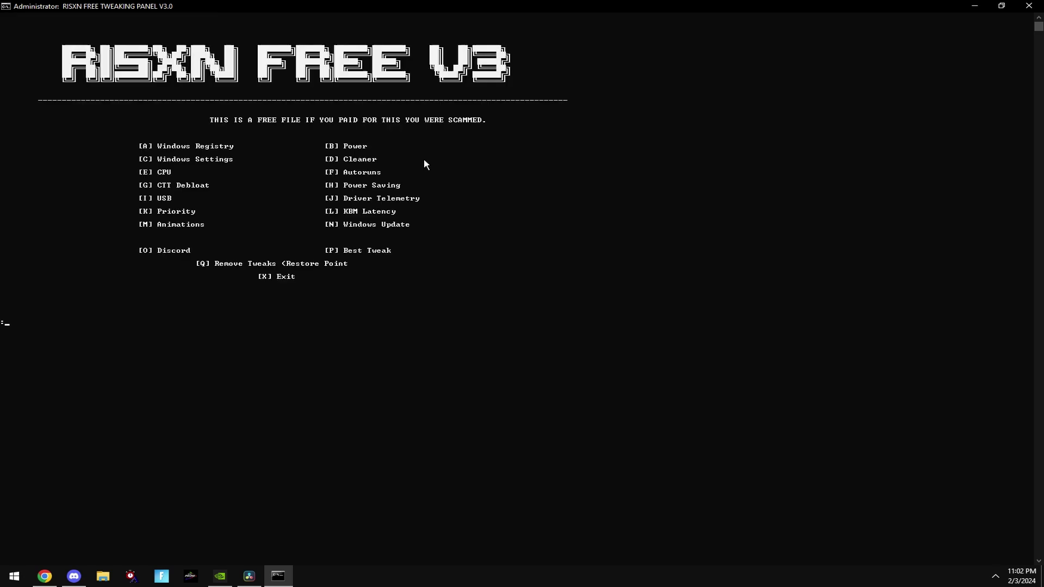
{"action": "key", "text": "Return"}
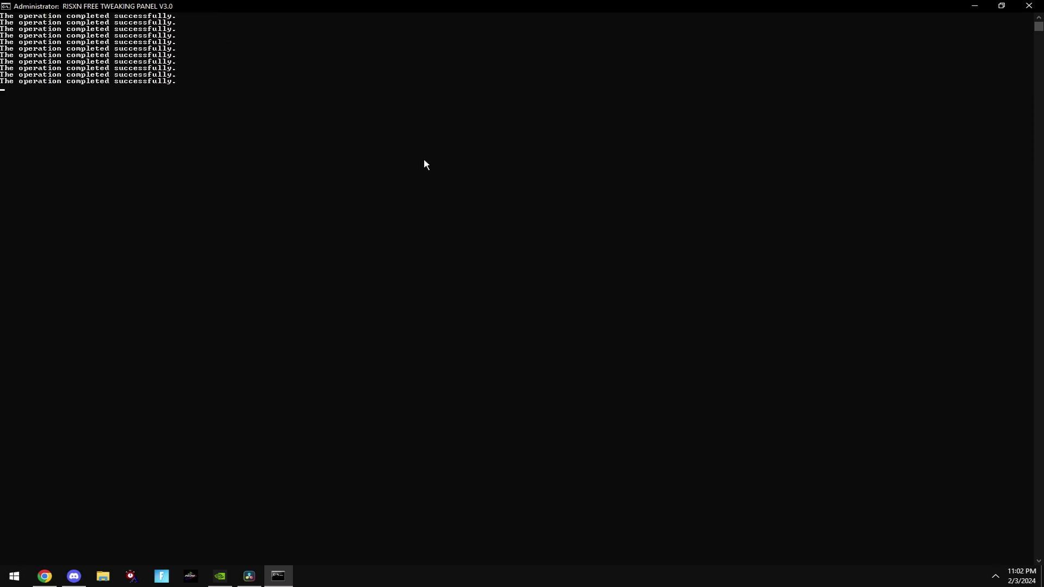
{"action": "key", "text": "Return"}
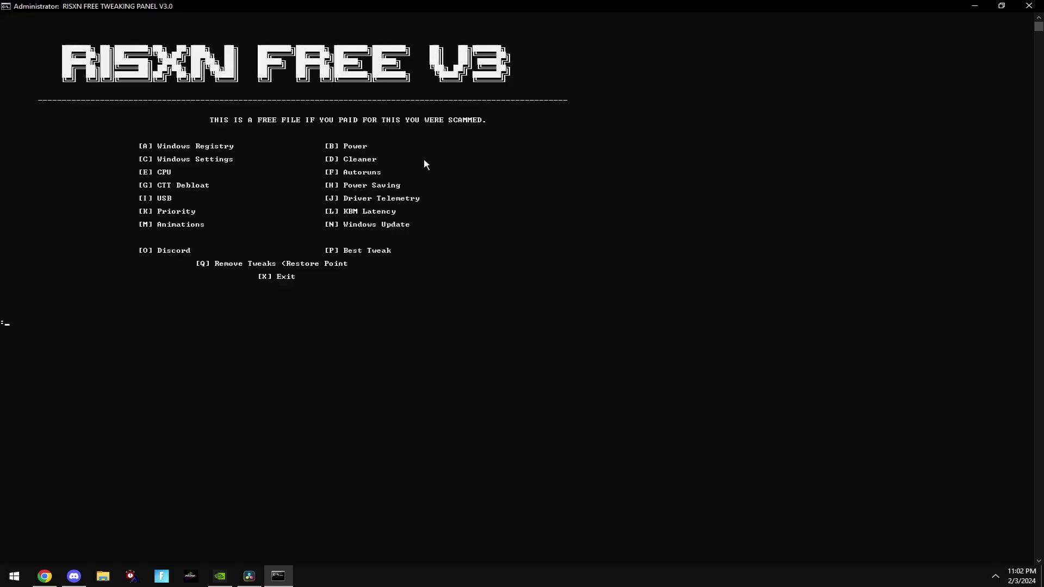
{"action": "type", "text": "j"}
{"action": "key", "text": "Return"}
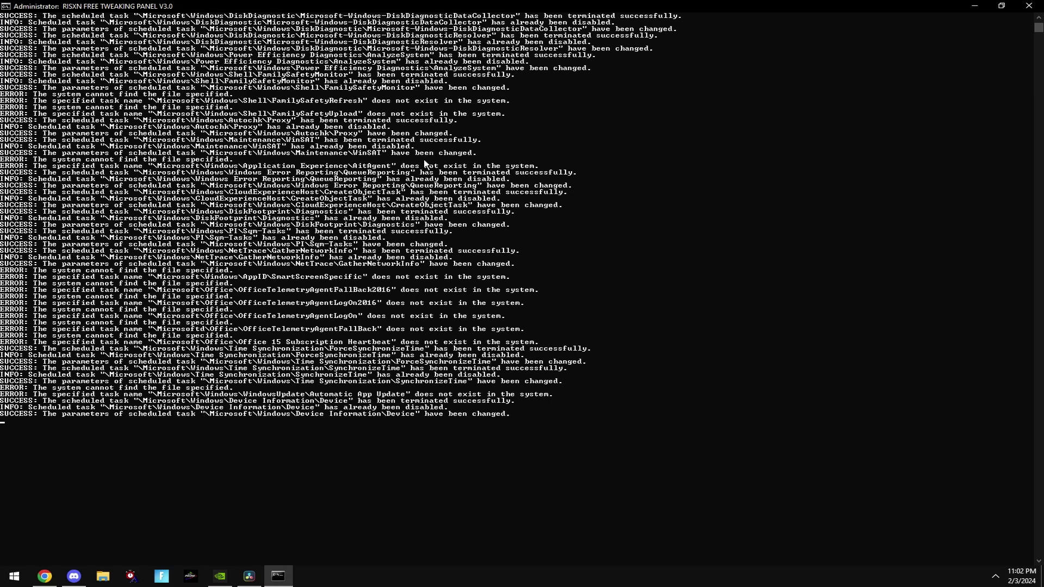
{"action": "key", "text": "Return"}
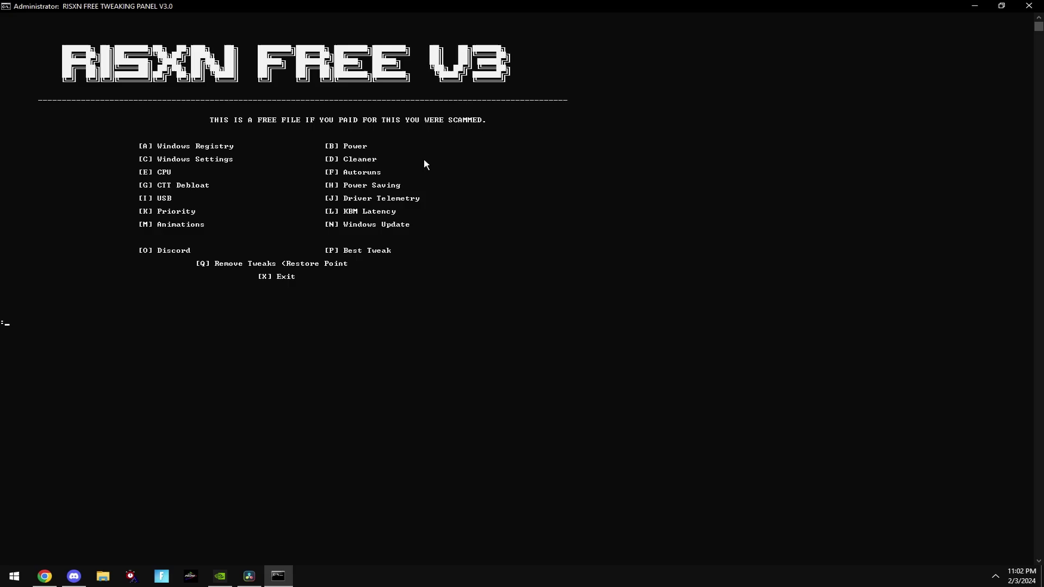
{"action": "type", "text": "k"}
Step: Run the Priority tweaks (K) and start the Animations option (M), opening Performance Options
{"action": "key", "text": "Return"}
{"action": "key", "text": "Return"}
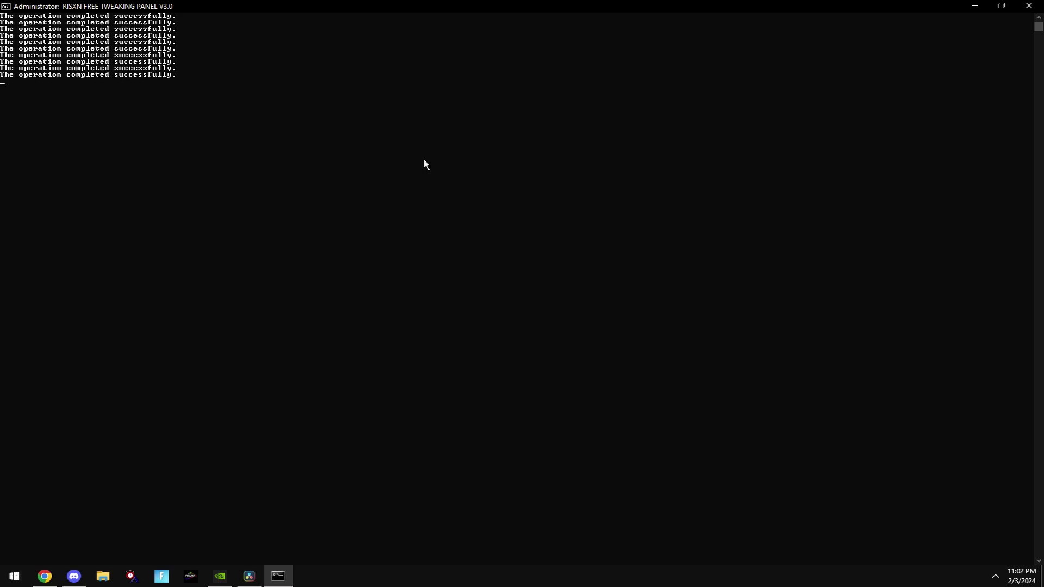
{"action": "key", "text": "Return"}
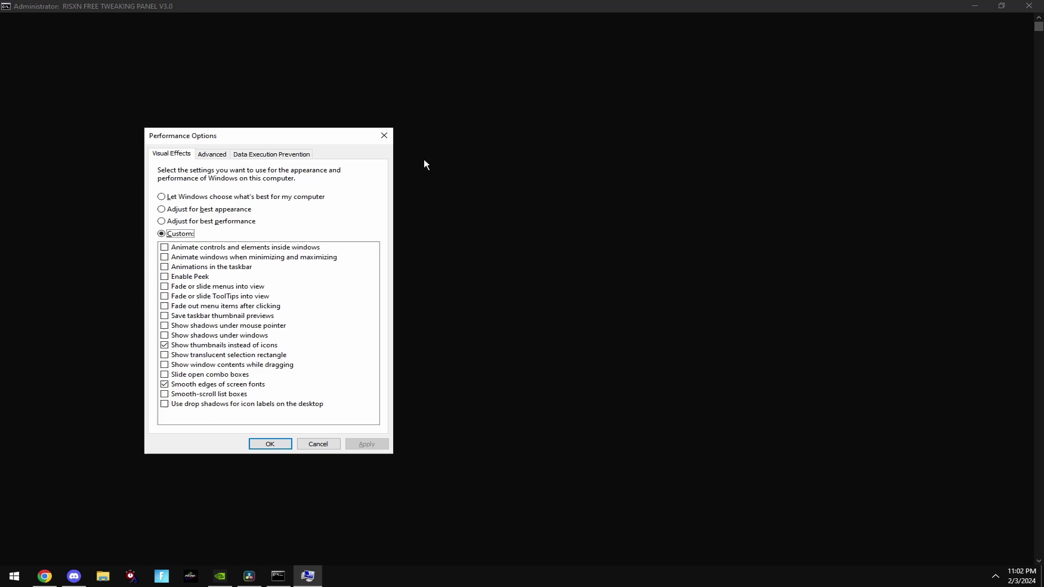
Step: Confirm the custom visual effects and run option N to disable Windows Updates
{"action": "left_click", "coordinate": [271, 444]}
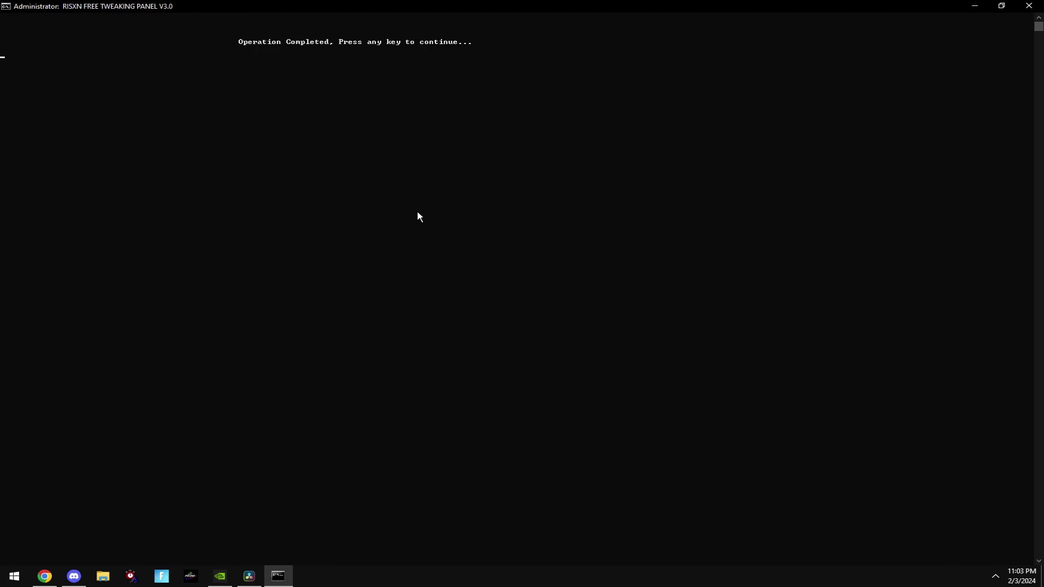
{"action": "key", "text": "Return"}
{"action": "key", "text": "n"}
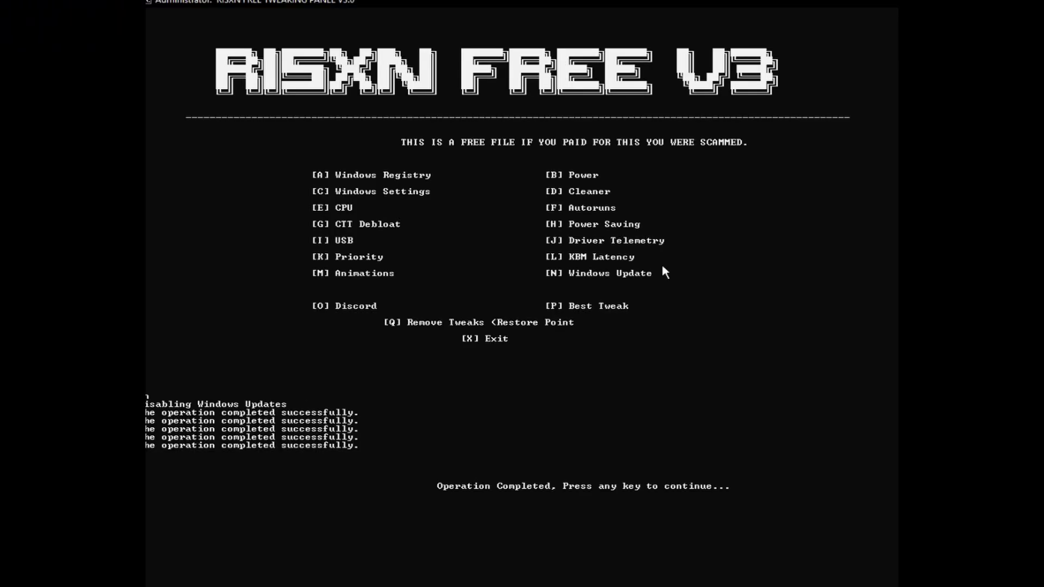